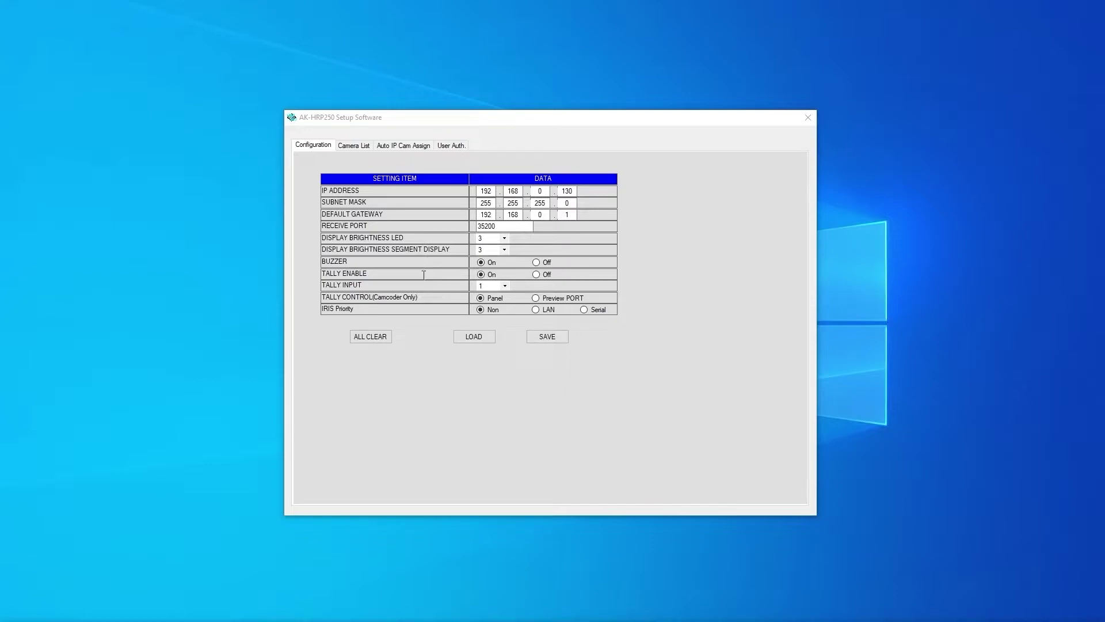
- Focus the setup window showing the Configuration settings: subnet 255.255.255.0, gateway 192.168.0.1, buzzer and tally on
{"action": "left_click", "coordinate": [388, 339]}
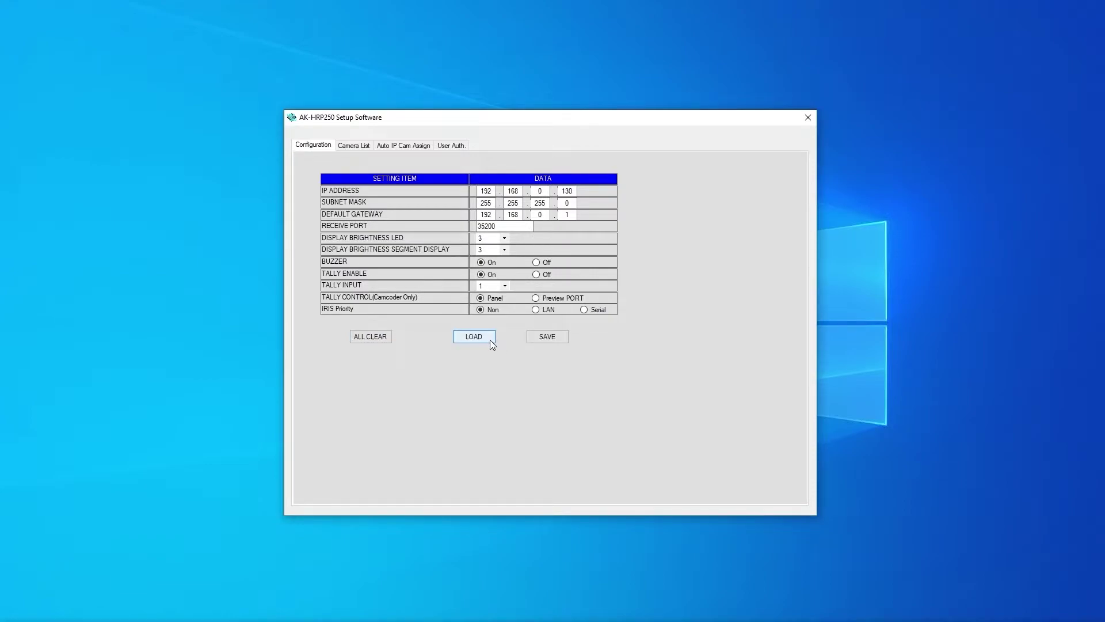
- Save the configuration over CONFIG.r25 in SDHC (D:) PRIVATE\MEIGROUP\PAVCN\SBG\SYSCAM\HRP250\DATA, confirming replacement
{"action": "left_click", "coordinate": [540, 336]}
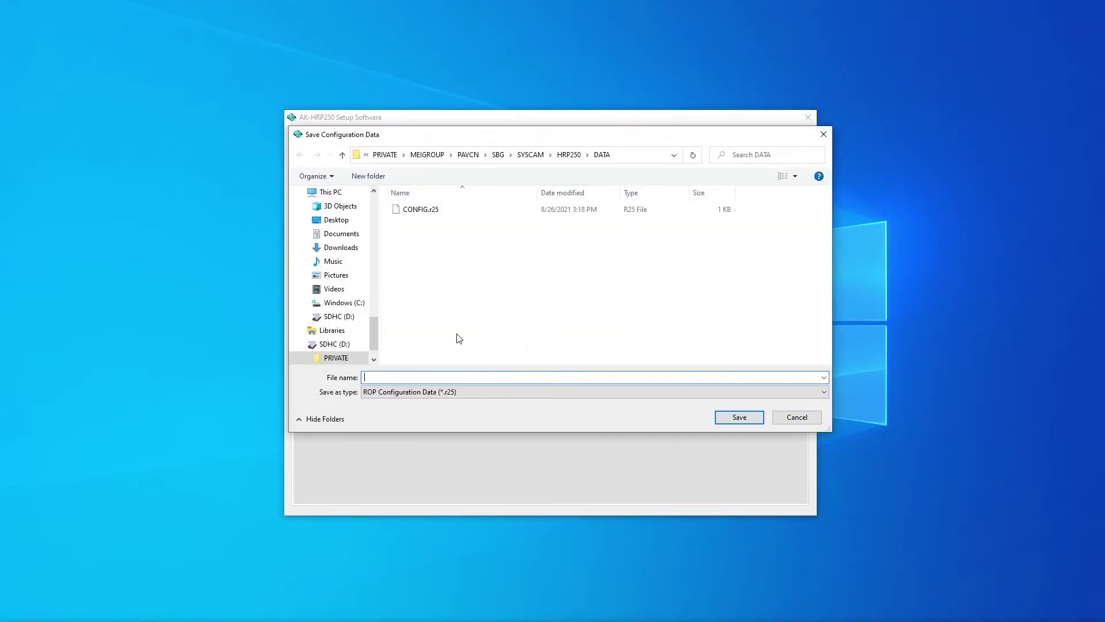
{"action": "left_click", "coordinate": [334, 344]}
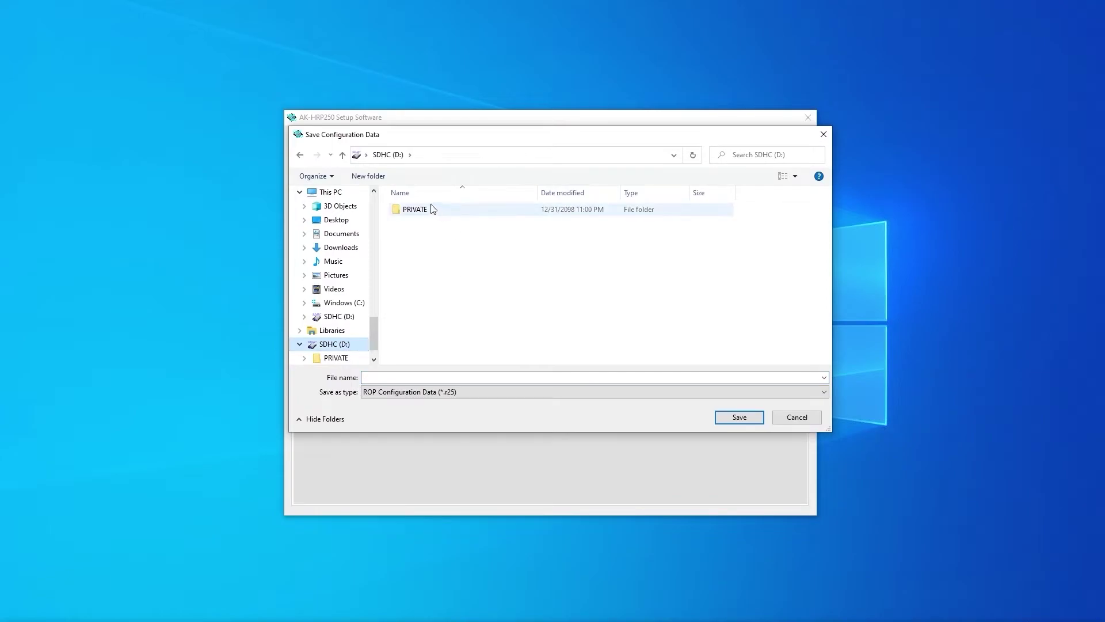
{"action": "double_click", "coordinate": [414, 209]}
{"action": "double_click", "coordinate": [415, 209]}
{"action": "double_click", "coordinate": [414, 209]}
{"action": "left_click", "coordinate": [414, 210]}
{"action": "double_click", "coordinate": [432, 211]}
{"action": "double_click", "coordinate": [432, 211]}
{"action": "double_click", "coordinate": [431, 211]}
{"action": "left_click", "coordinate": [432, 211]}
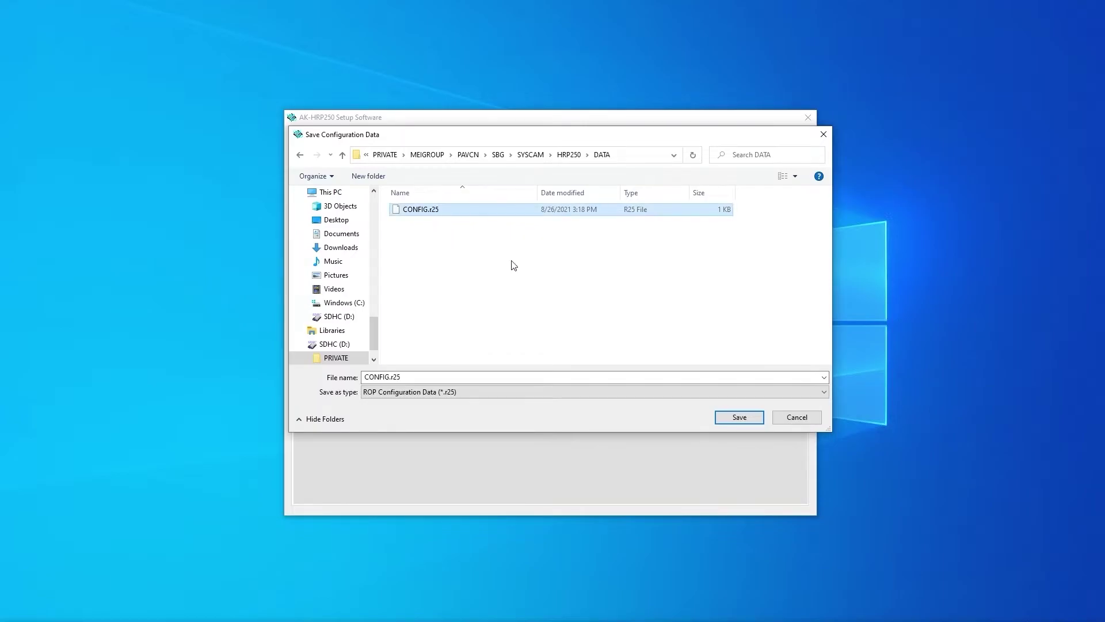
{"action": "left_click", "coordinate": [739, 418]}
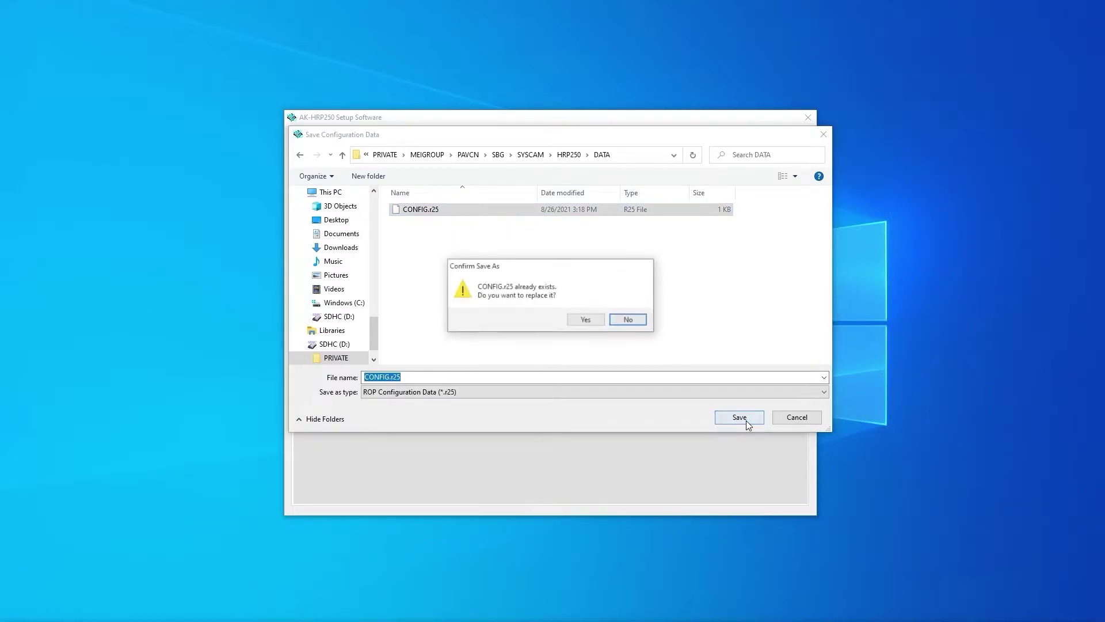
{"action": "left_click", "coordinate": [594, 320]}
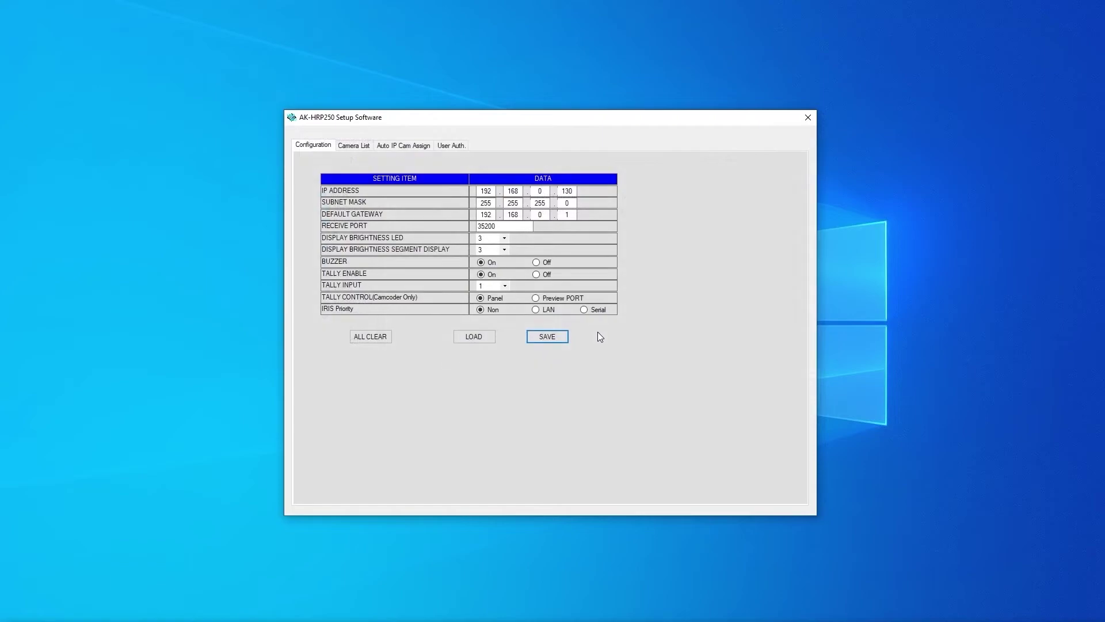
- Dismiss Write OK and, in the Camera List, set C01's SWAP CAMERA to C03
{"action": "left_click", "coordinate": [558, 350]}
{"action": "left_click", "coordinate": [364, 146]}
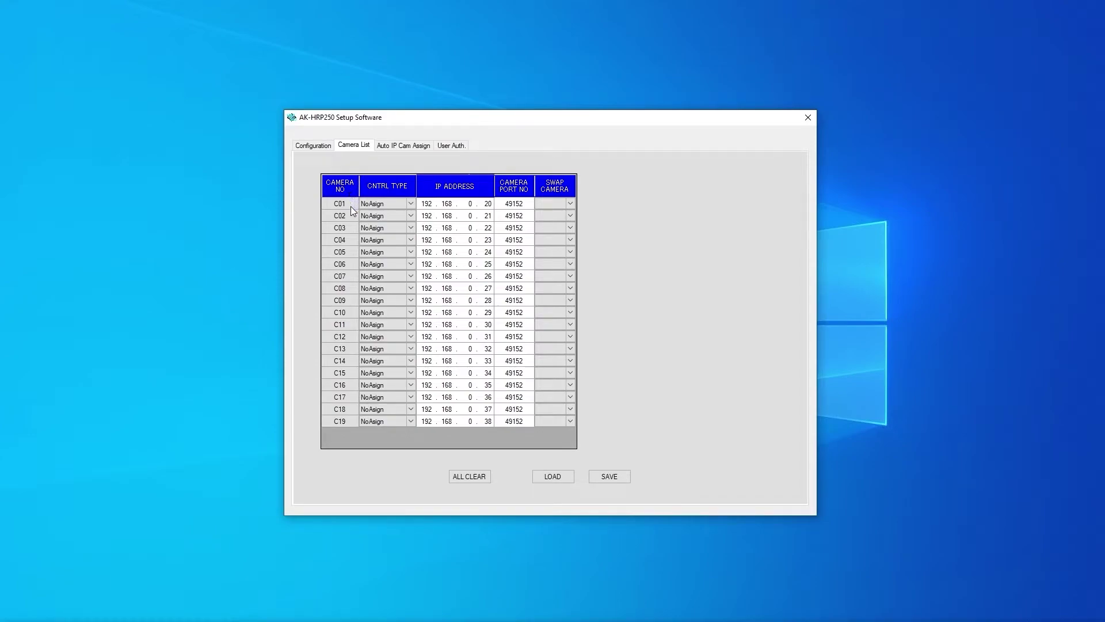
{"action": "left_click", "coordinate": [411, 203]}
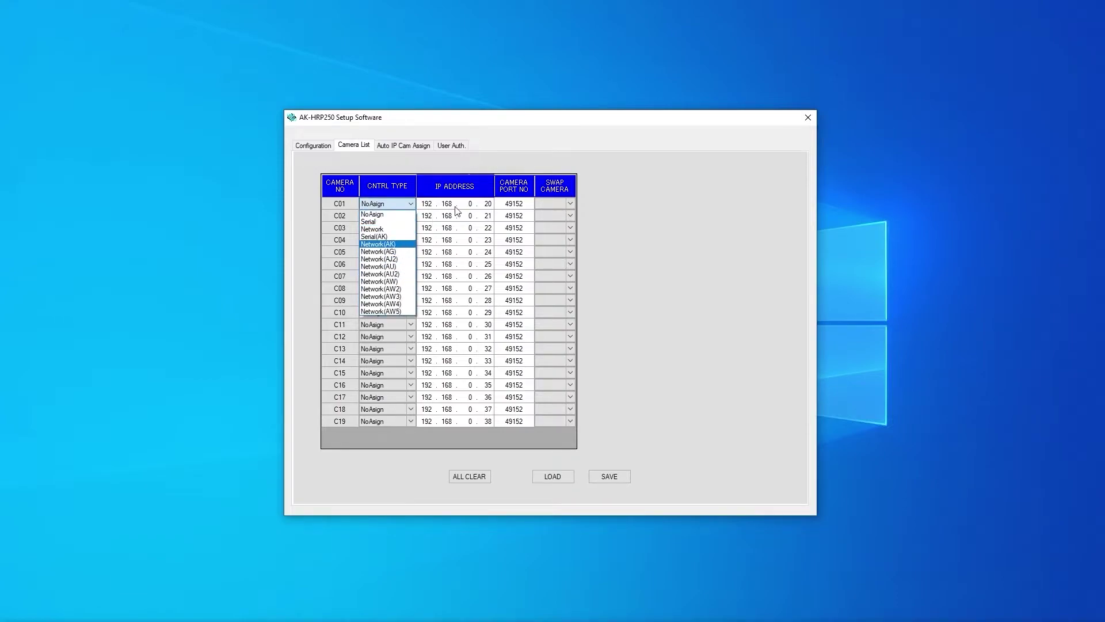
{"action": "left_click", "coordinate": [487, 206]}
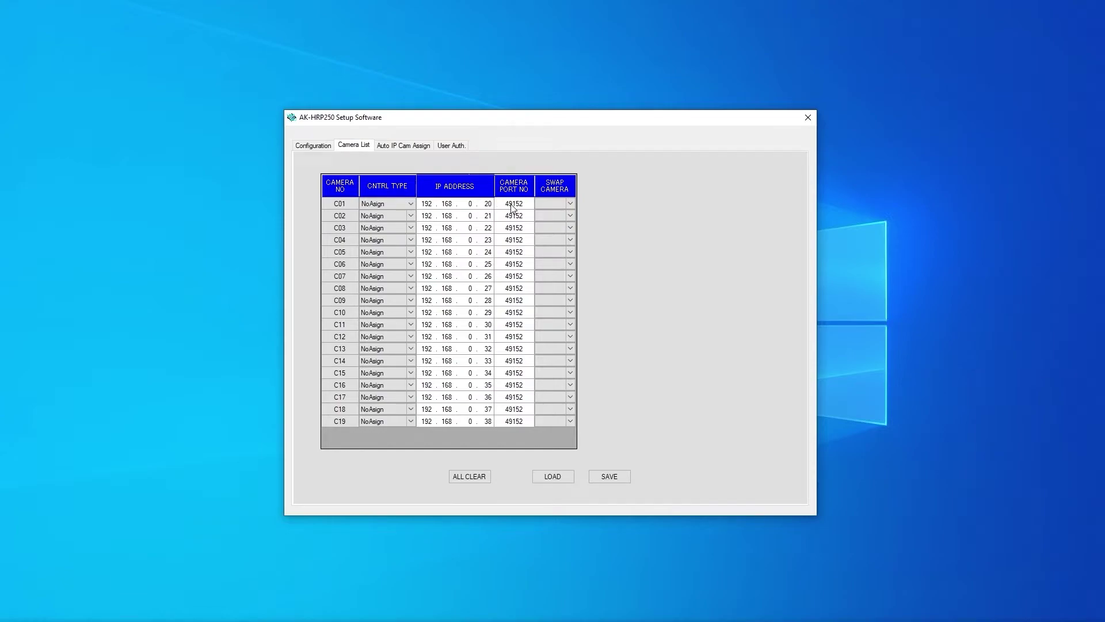
{"action": "left_click", "coordinate": [571, 204]}
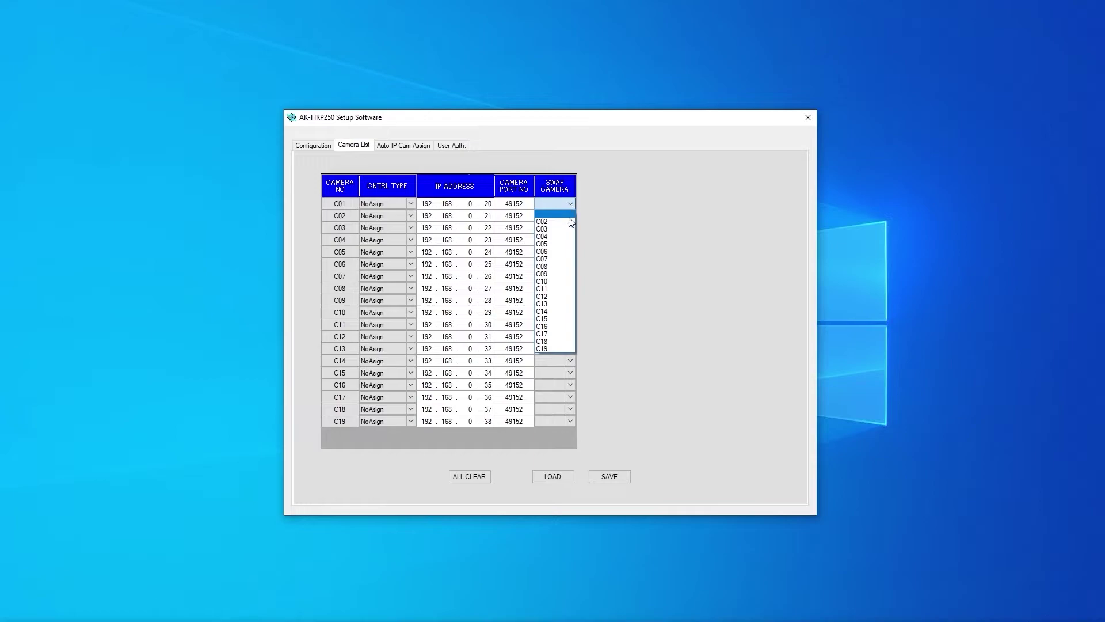
{"action": "left_click", "coordinate": [570, 229]}
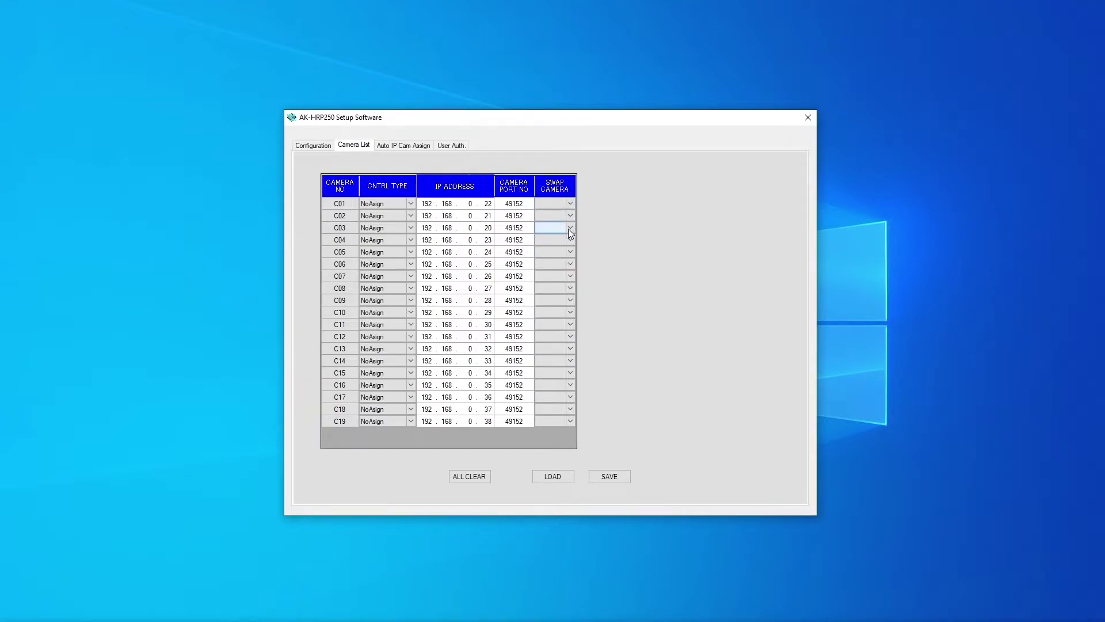
{"action": "left_click", "coordinate": [568, 228]}
{"action": "left_click", "coordinate": [482, 476]}
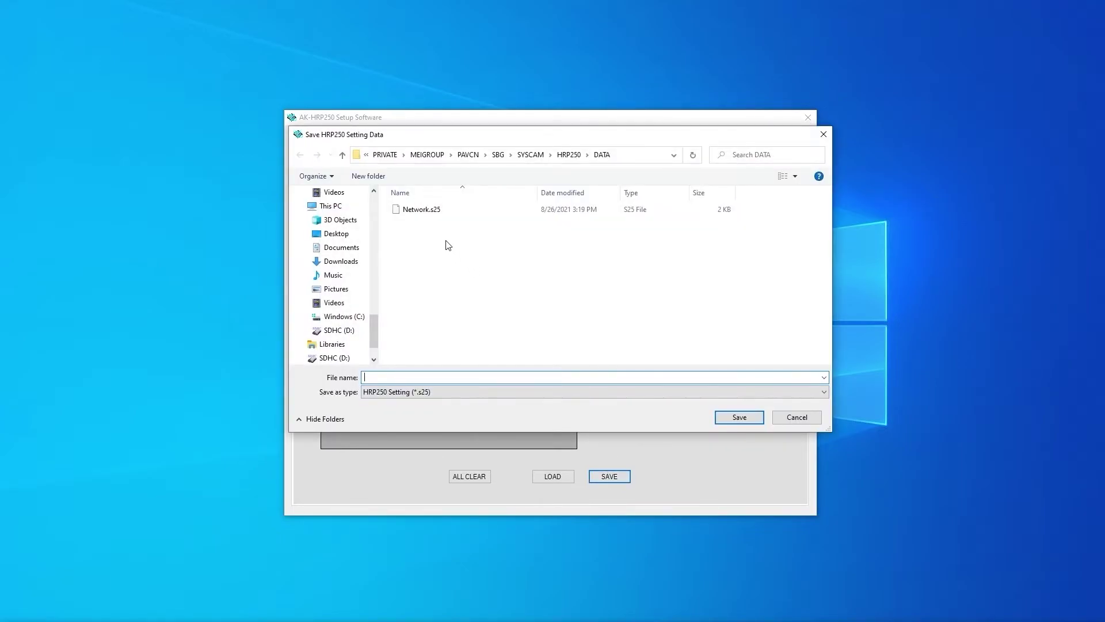
- Overwrite Network.s25 in the DATA folder with the camera list and acknowledge Write OK
{"action": "left_click", "coordinate": [432, 215]}
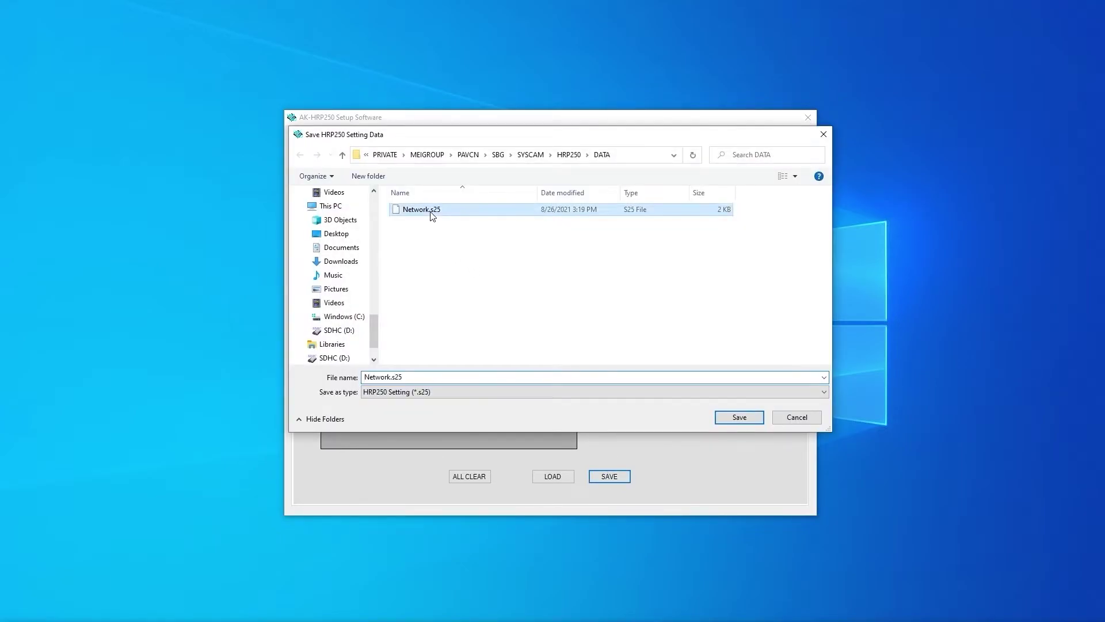
{"action": "left_click", "coordinate": [739, 415]}
{"action": "left_click", "coordinate": [583, 320]}
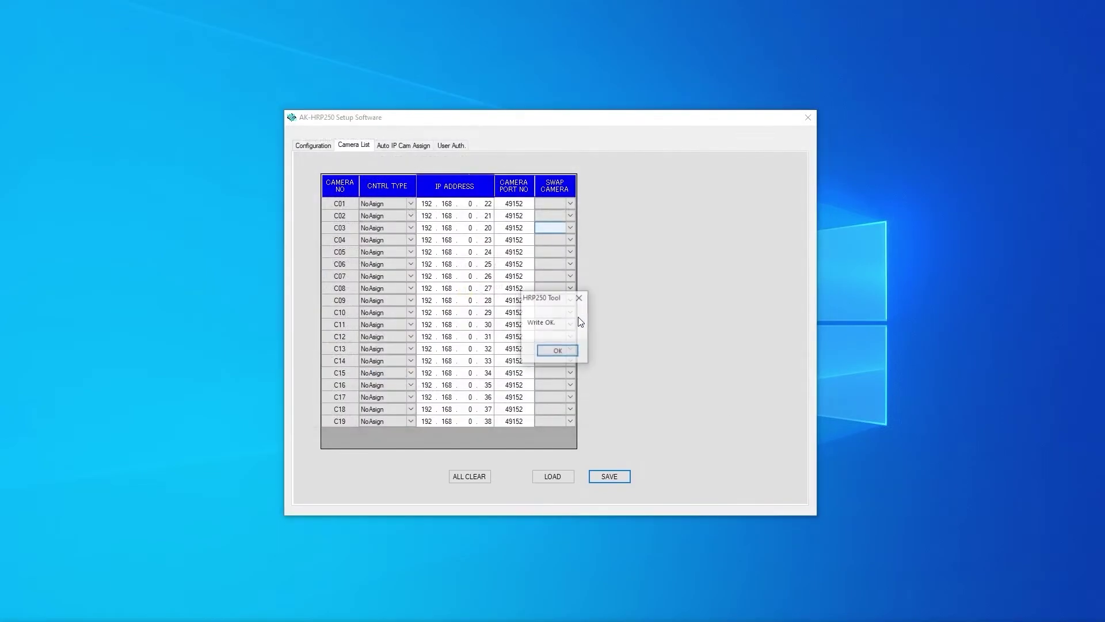
{"action": "left_click", "coordinate": [571, 351]}
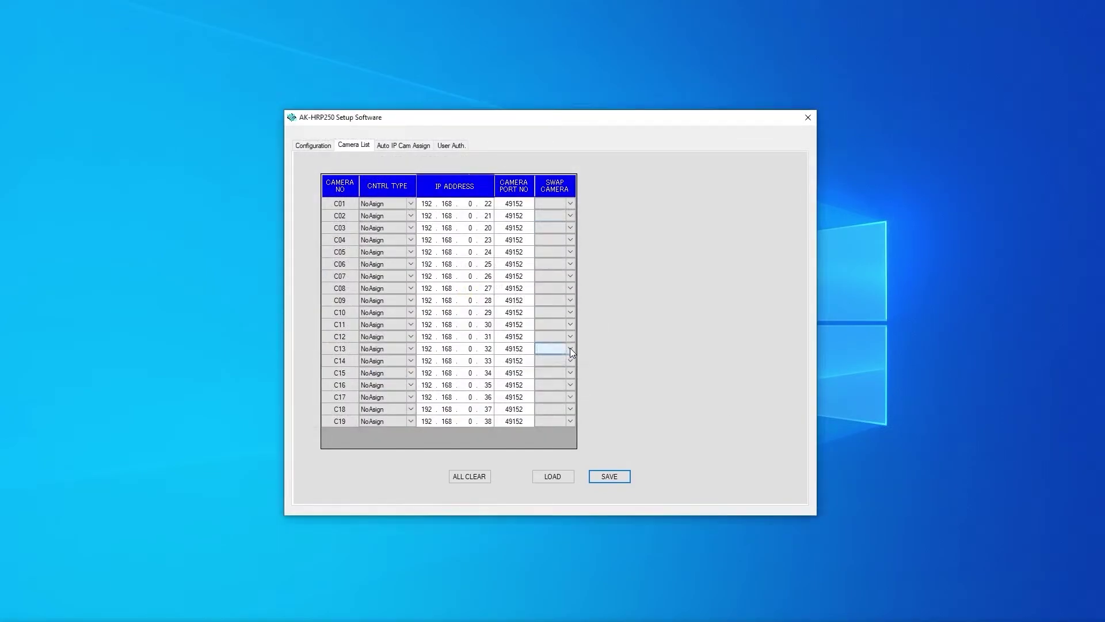
- On the User Auth. page, select camera C01 and enter its new user name
{"action": "left_click", "coordinate": [455, 147]}
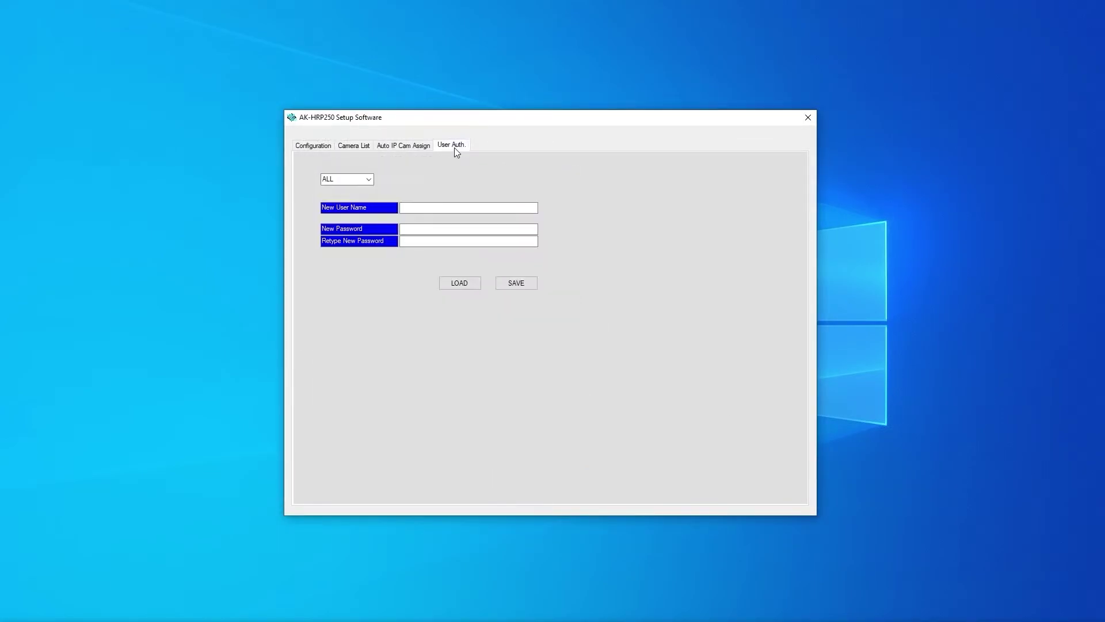
{"action": "left_click", "coordinate": [369, 179]}
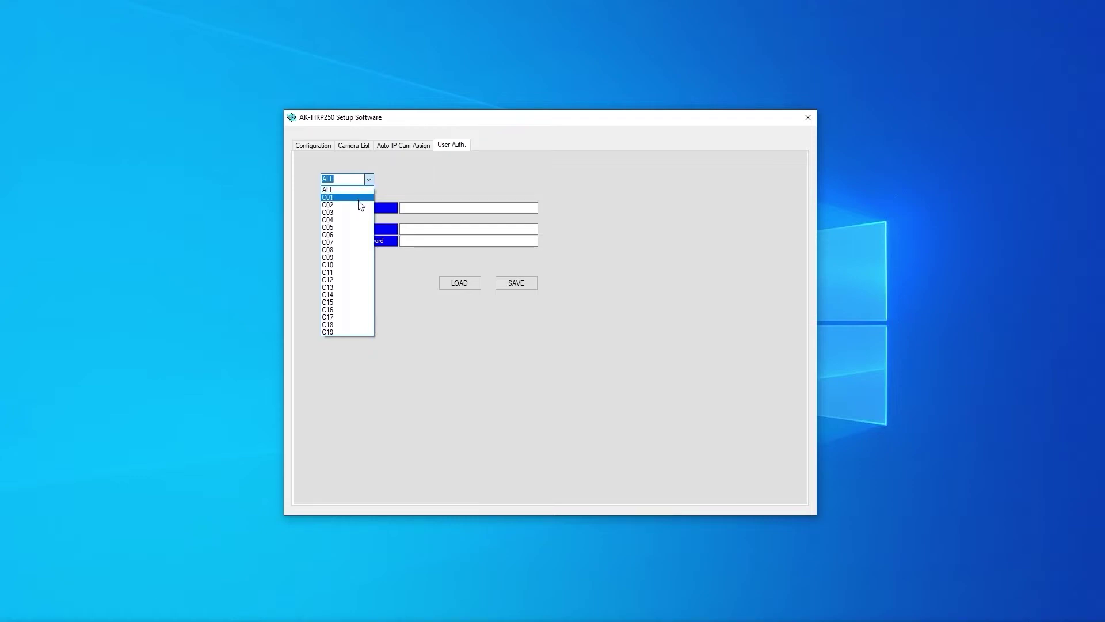
{"action": "left_click", "coordinate": [358, 199]}
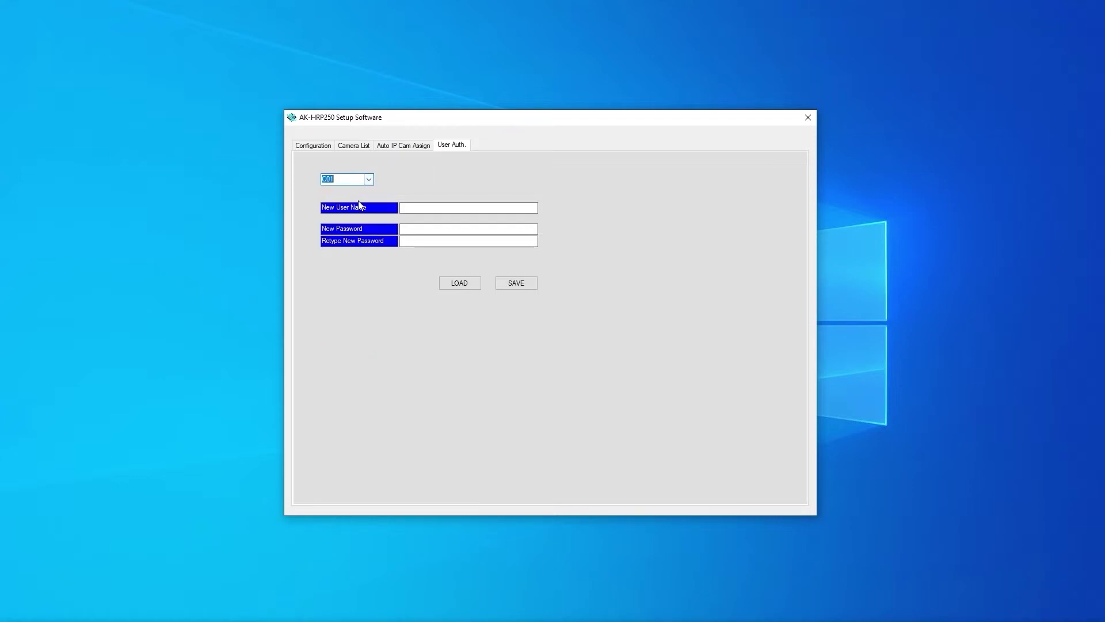
{"action": "left_click", "coordinate": [420, 209]}
{"action": "type", "text": "adm12"}
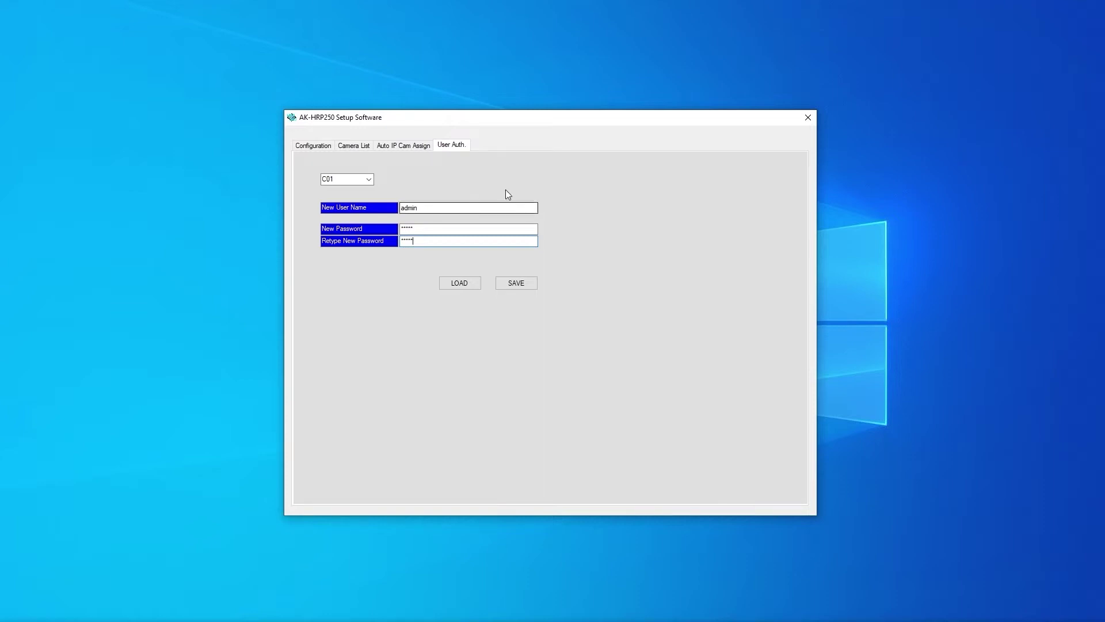
{"action": "left_click", "coordinate": [517, 283]}
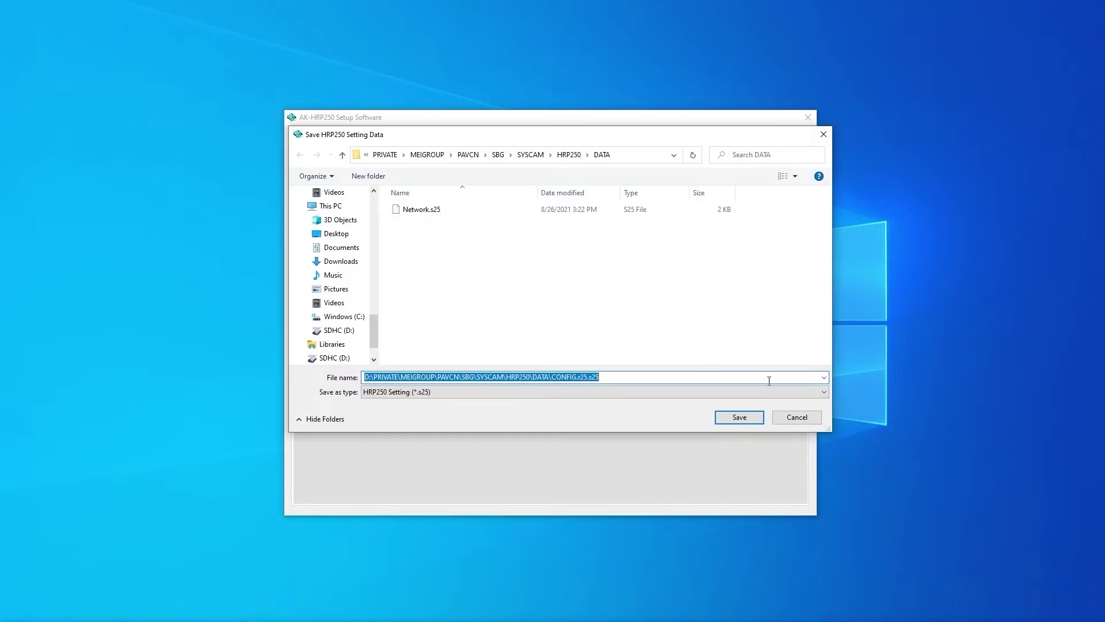
{"action": "left_click", "coordinate": [779, 418]}
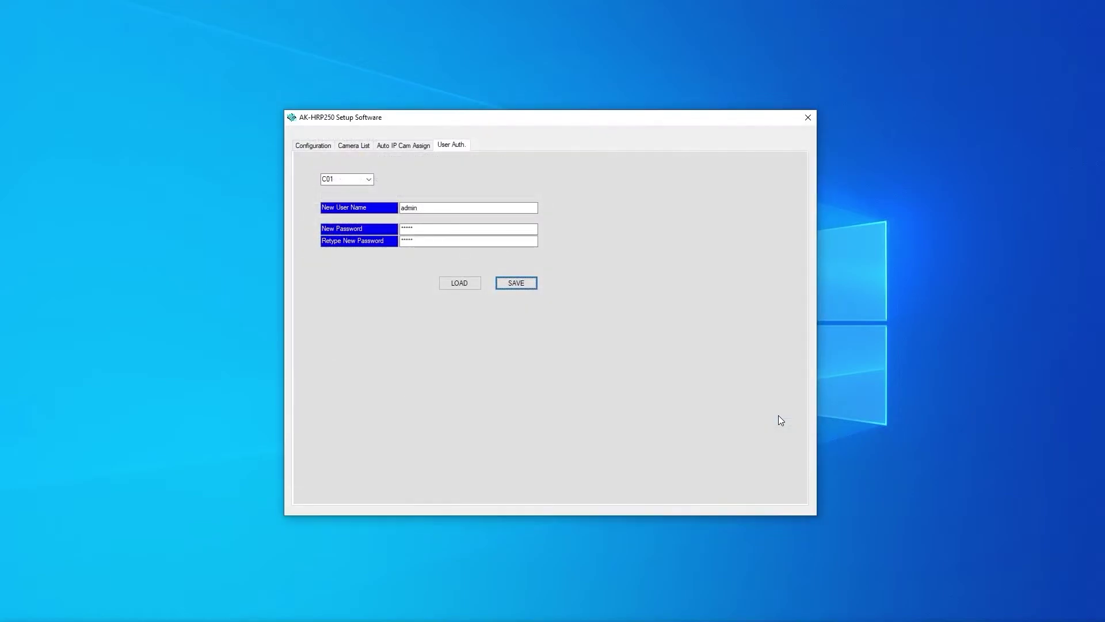